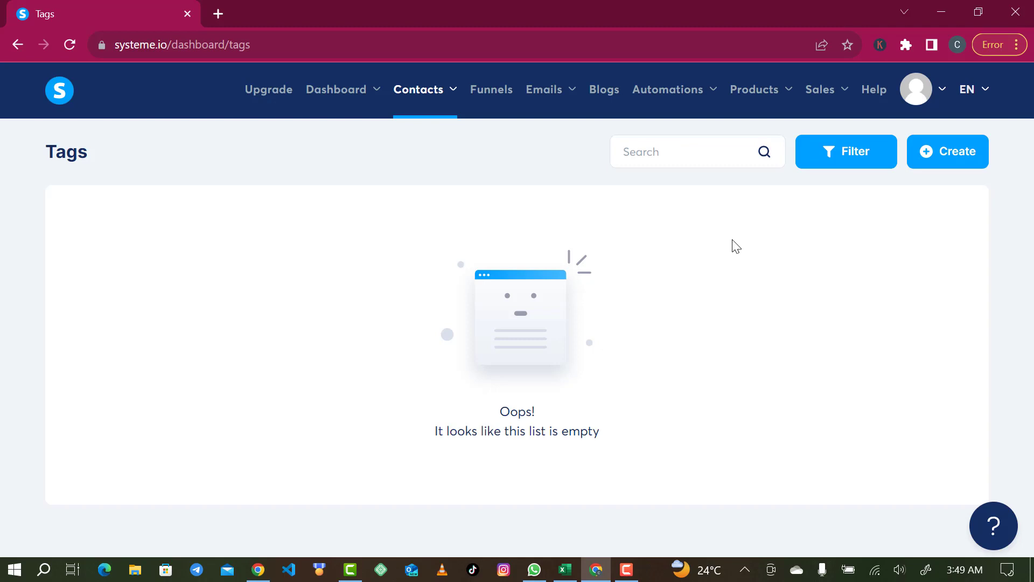
Create a new contact tag named email_import and save it
{"action": "left_click", "coordinate": [964, 167]}
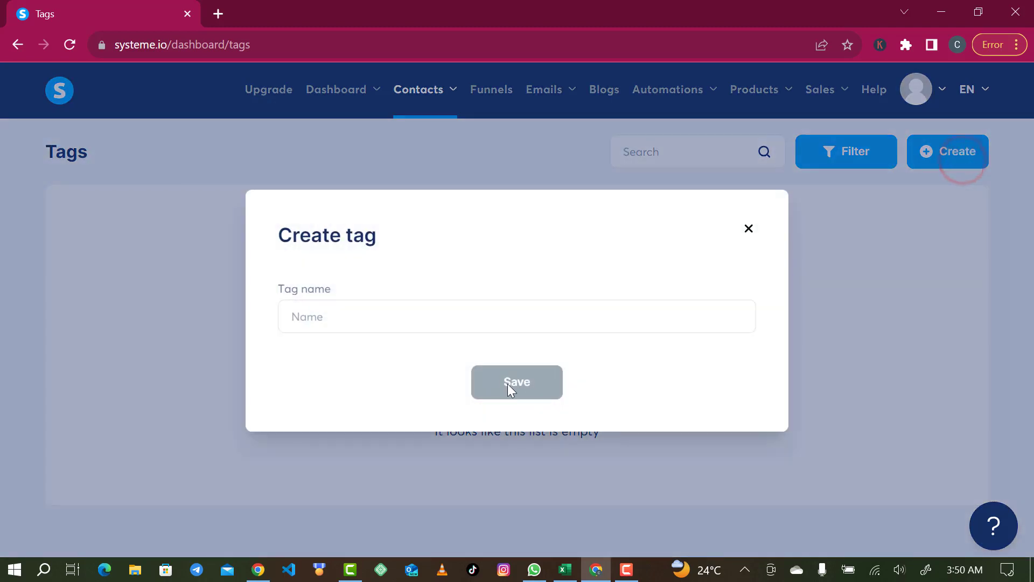
{"action": "left_click", "coordinate": [463, 316]}
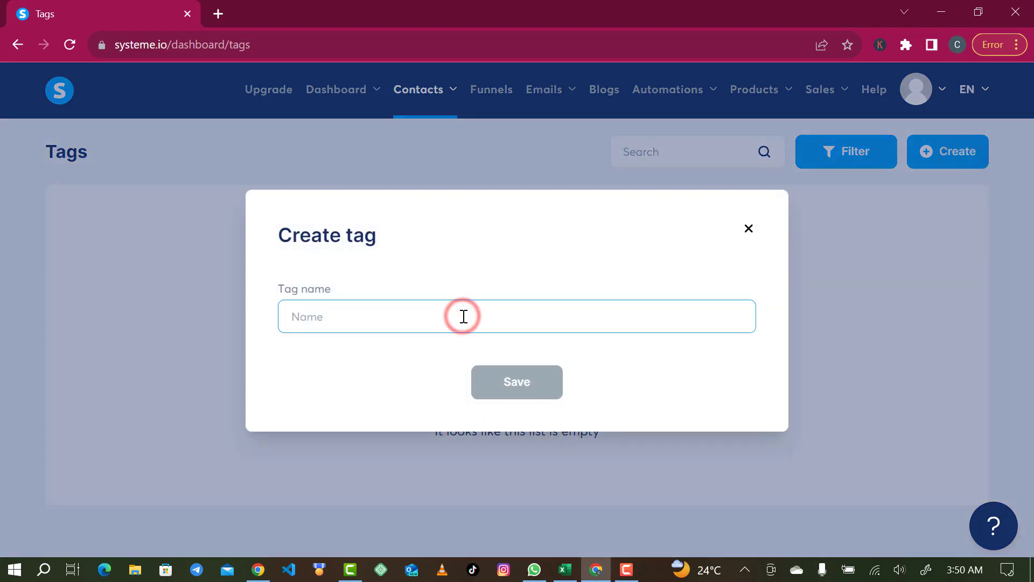
{"action": "type", "text": "email"}
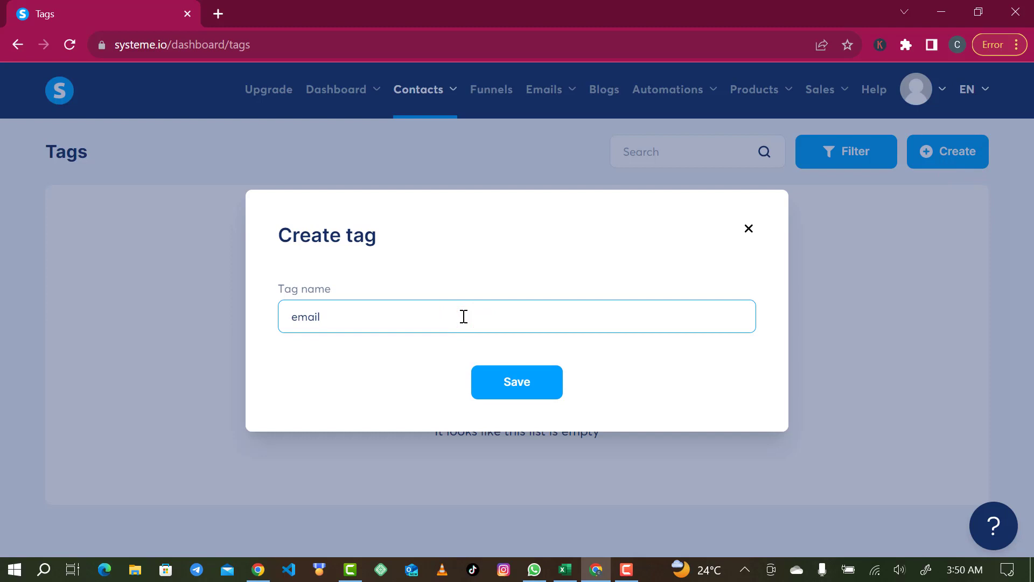
{"action": "type", "text": "_import"}
{"action": "left_click", "coordinate": [511, 384]}
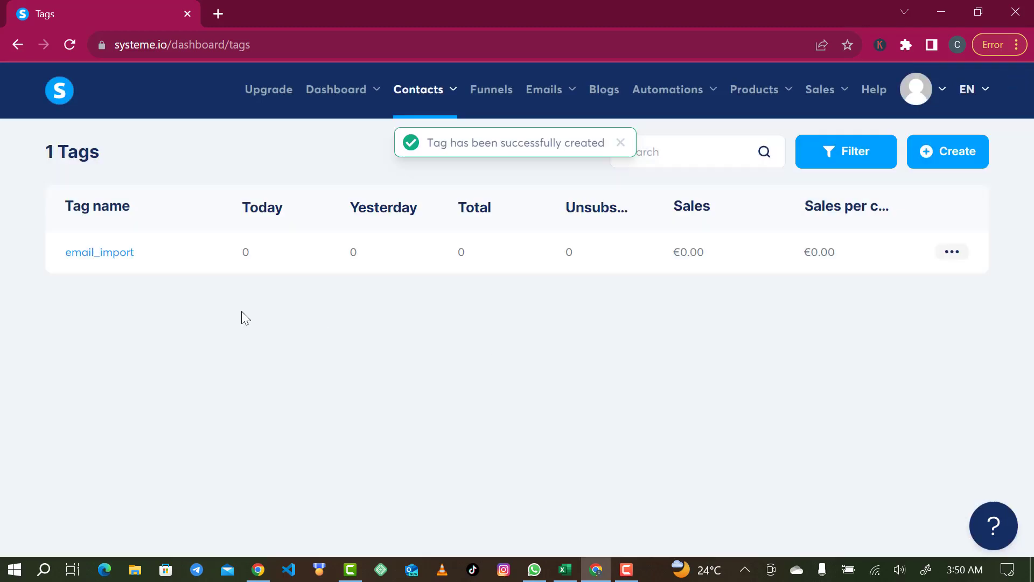
Open the contacts list
{"action": "mouse_move", "coordinate": [417, 98]}
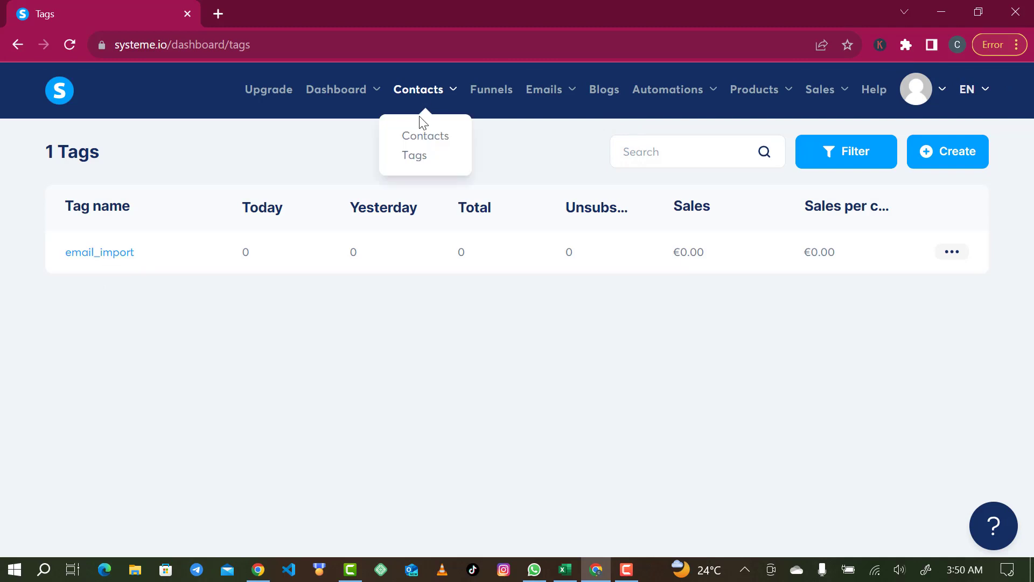
{"action": "left_click", "coordinate": [423, 138]}
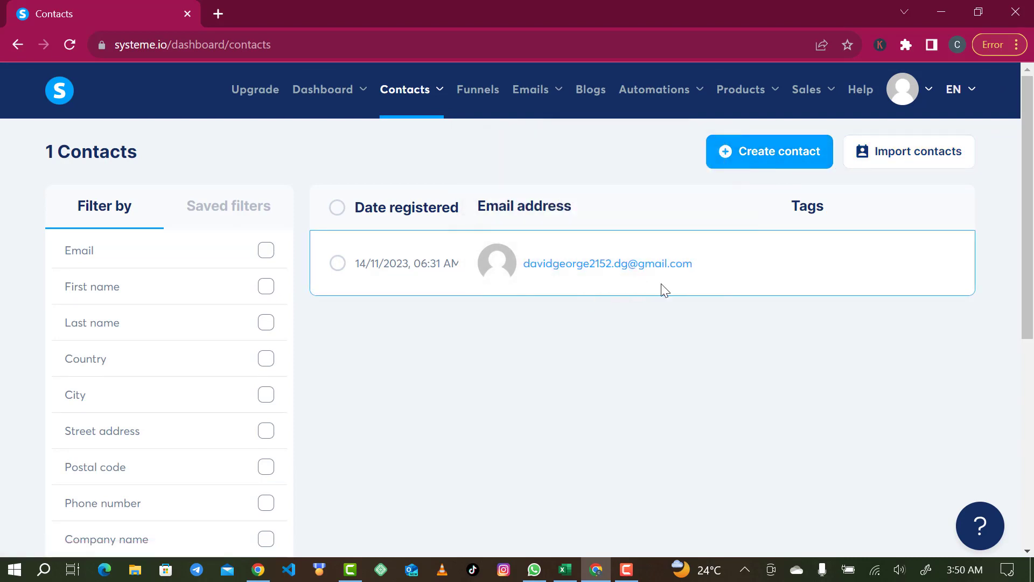
Look over the fields of the blank form for manually creating a contact and return to the contacts list
{"action": "left_click", "coordinate": [782, 160]}
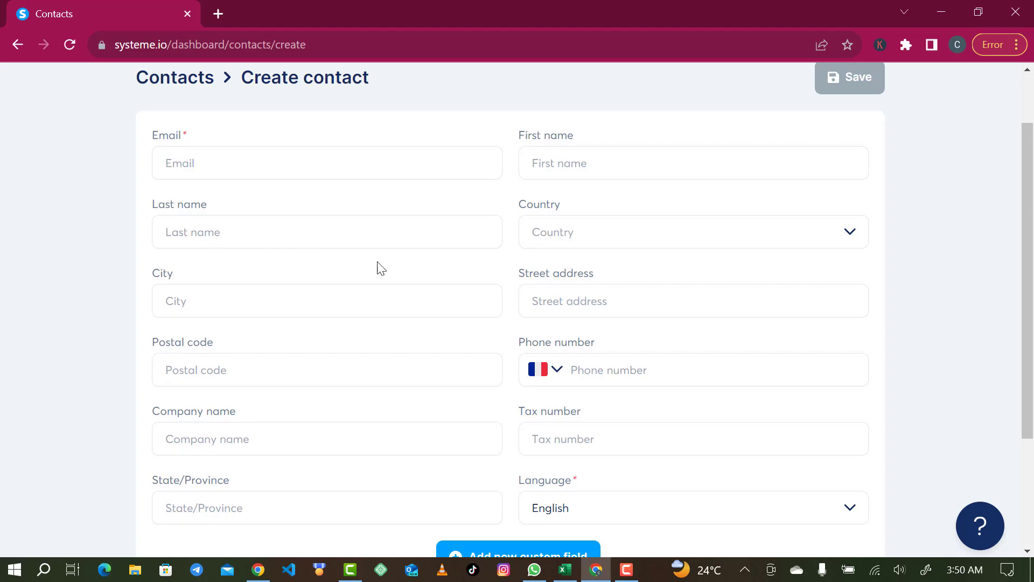
{"action": "scroll", "coordinate": [434, 402], "scroll_direction": "down", "scroll_amount": 4}
{"action": "scroll", "coordinate": [437, 402], "scroll_direction": "up", "scroll_amount": 4}
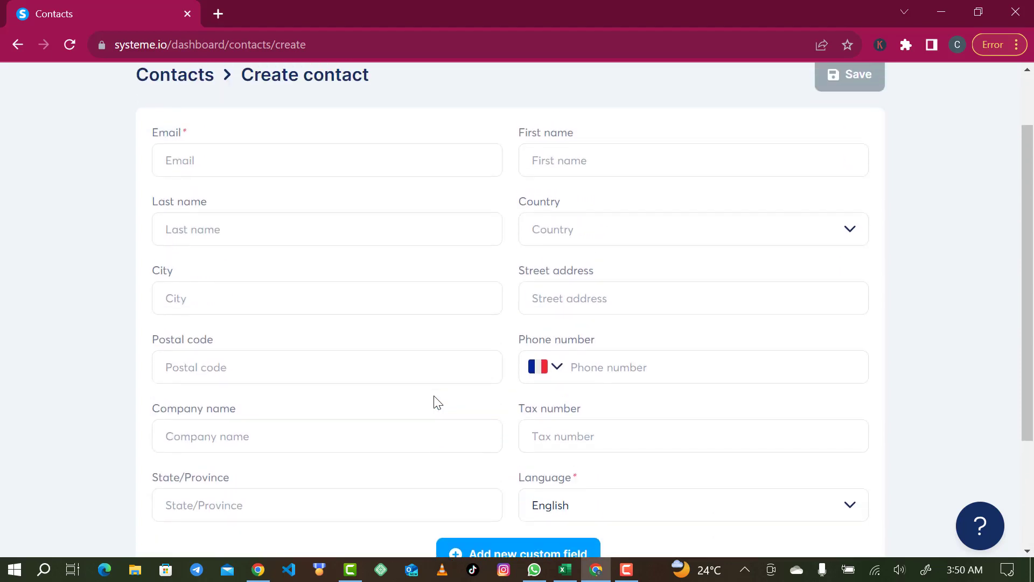
{"action": "left_click", "coordinate": [335, 166]}
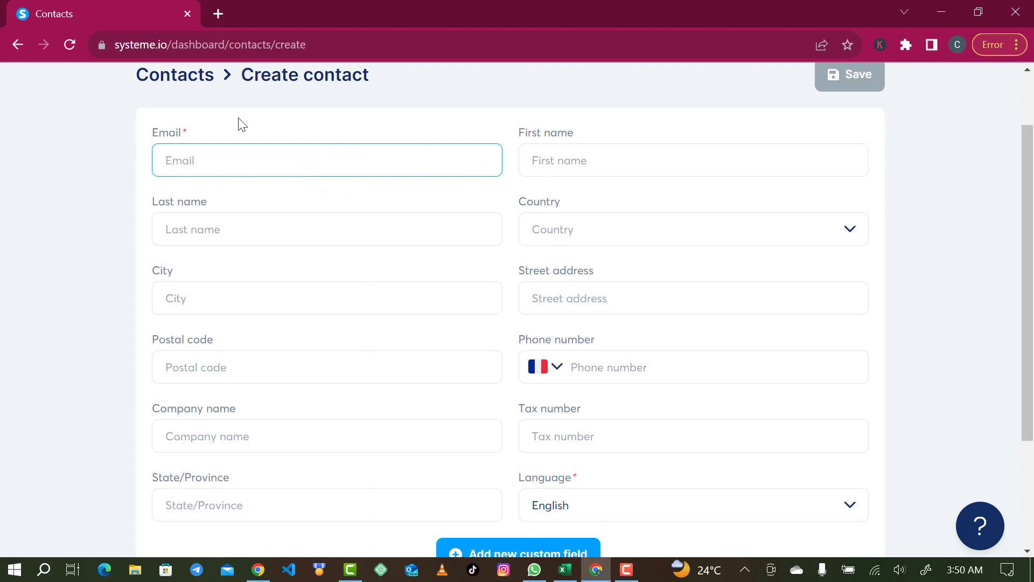
{"action": "left_click", "coordinate": [192, 80]}
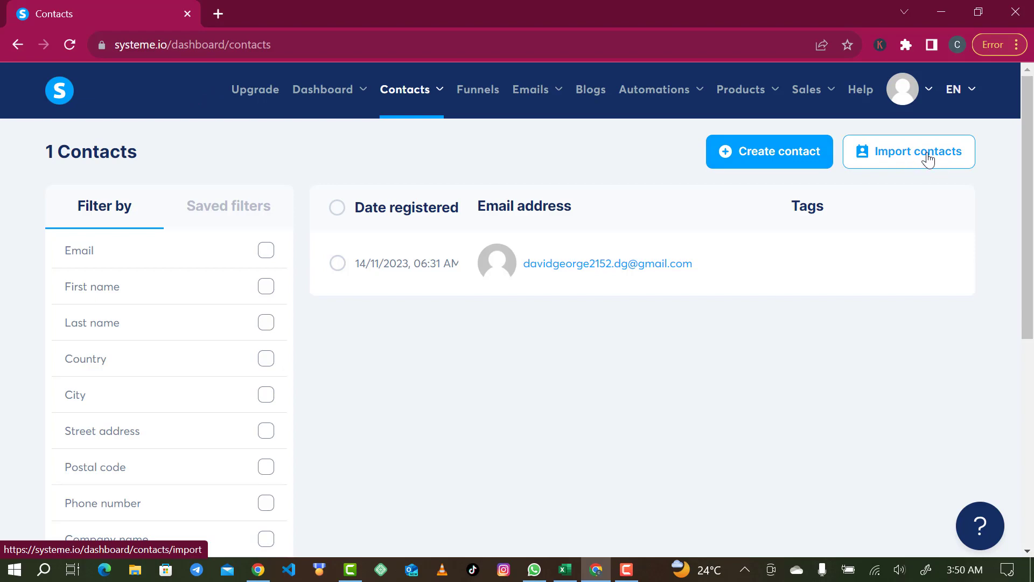
Open the contacts import page and switch to the Book1 workbook in Excel
{"action": "left_click", "coordinate": [927, 156]}
{"action": "scroll", "coordinate": [307, 374], "scroll_direction": "down", "scroll_amount": 1}
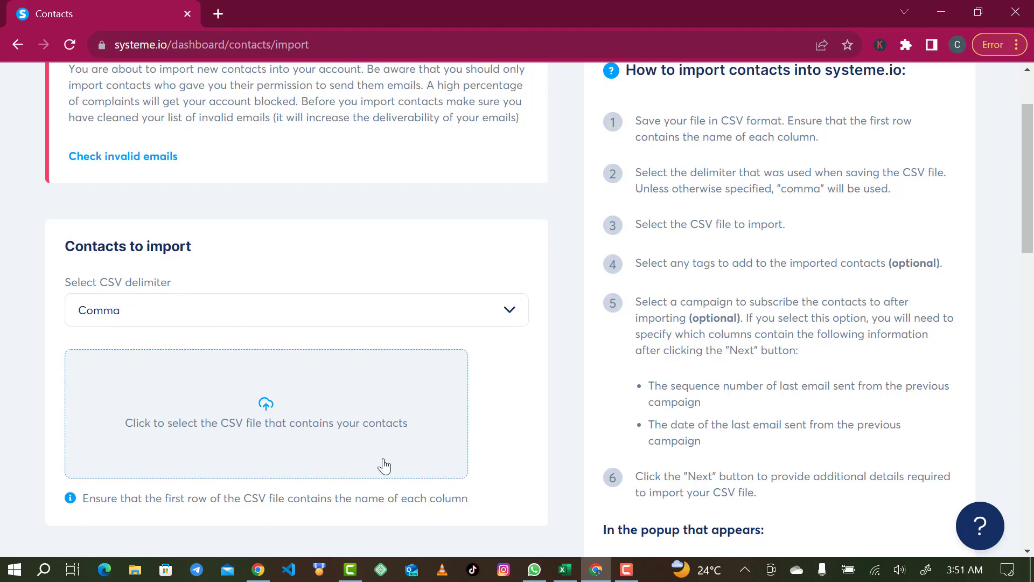
{"action": "left_click", "coordinate": [565, 569]}
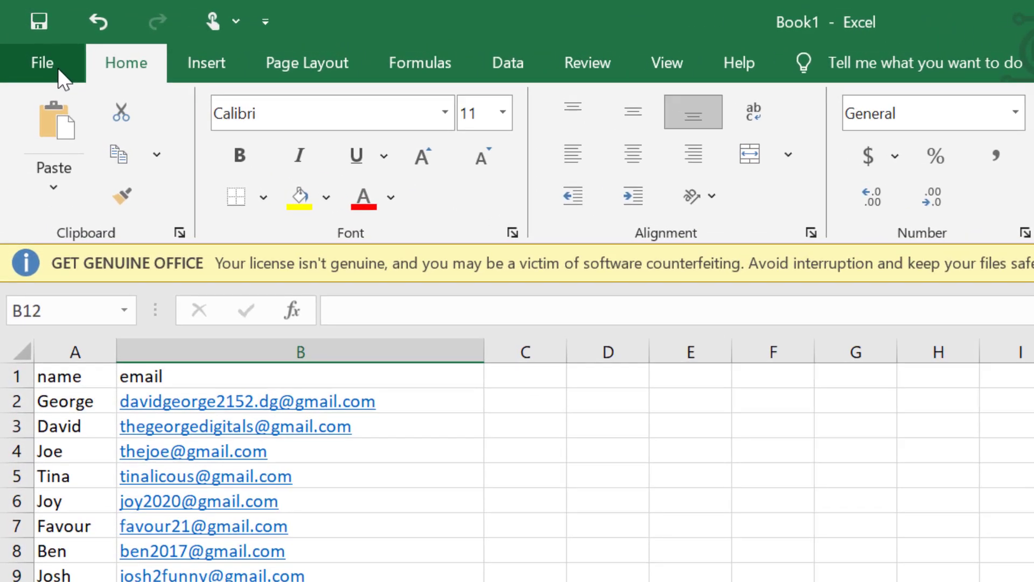
Save the workbook to the Desktop as "email list" in CSV (Comma delimited) format, agreeing to keep using that format
{"action": "left_click", "coordinate": [48, 60]}
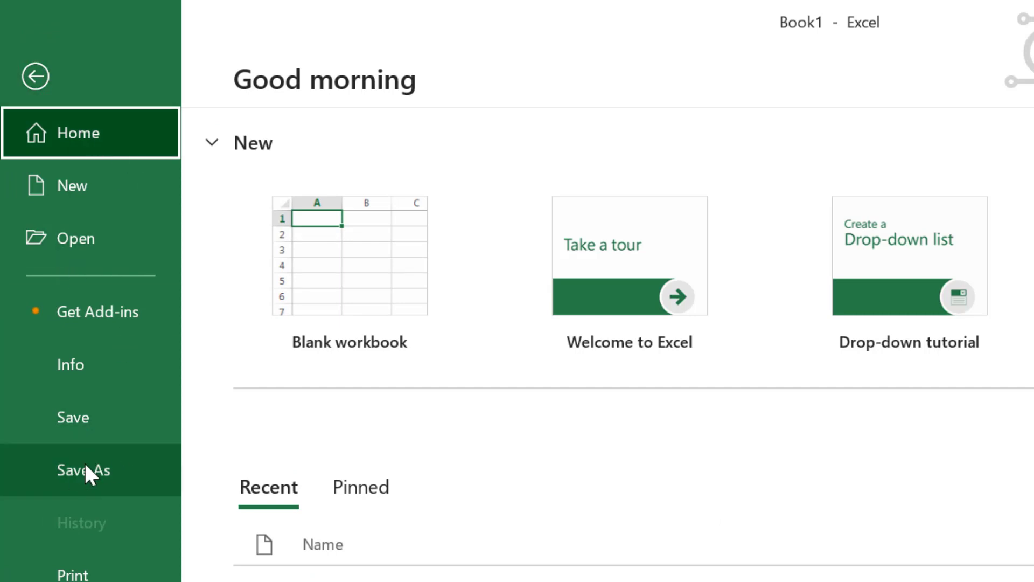
{"action": "left_click", "coordinate": [34, 76]}
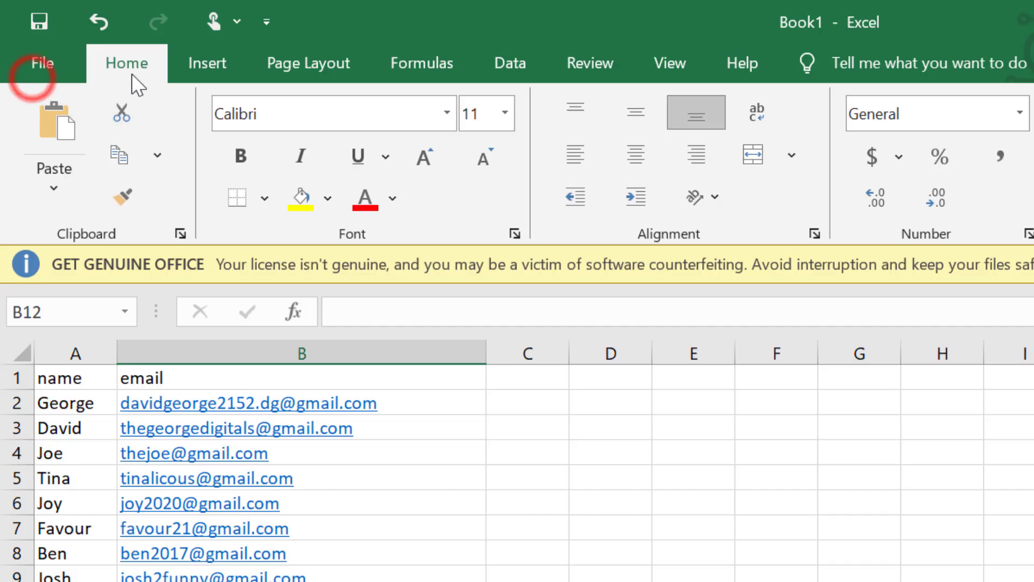
{"action": "left_click", "coordinate": [61, 58]}
{"action": "left_click", "coordinate": [114, 469]}
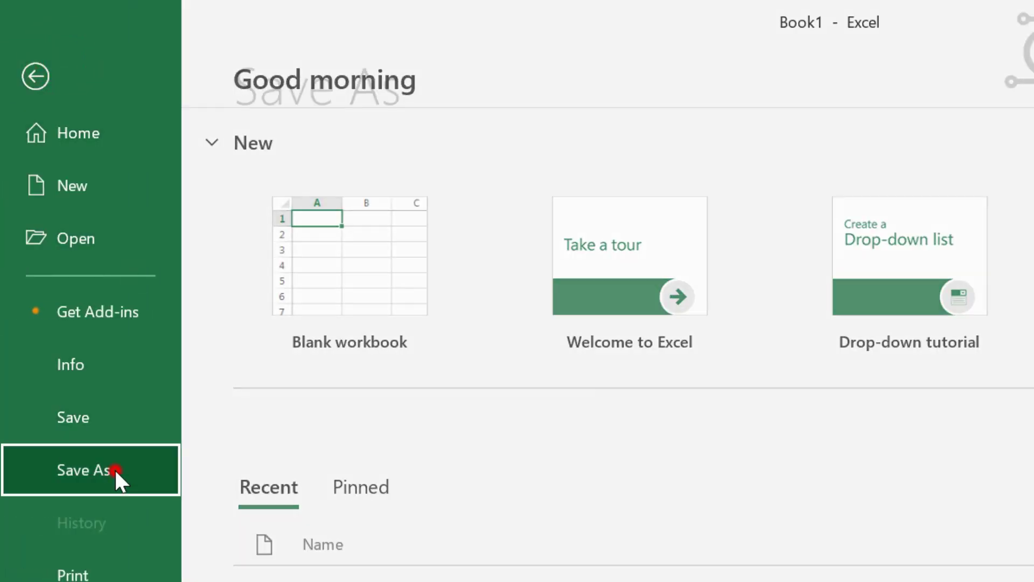
{"action": "left_click", "coordinate": [380, 351]}
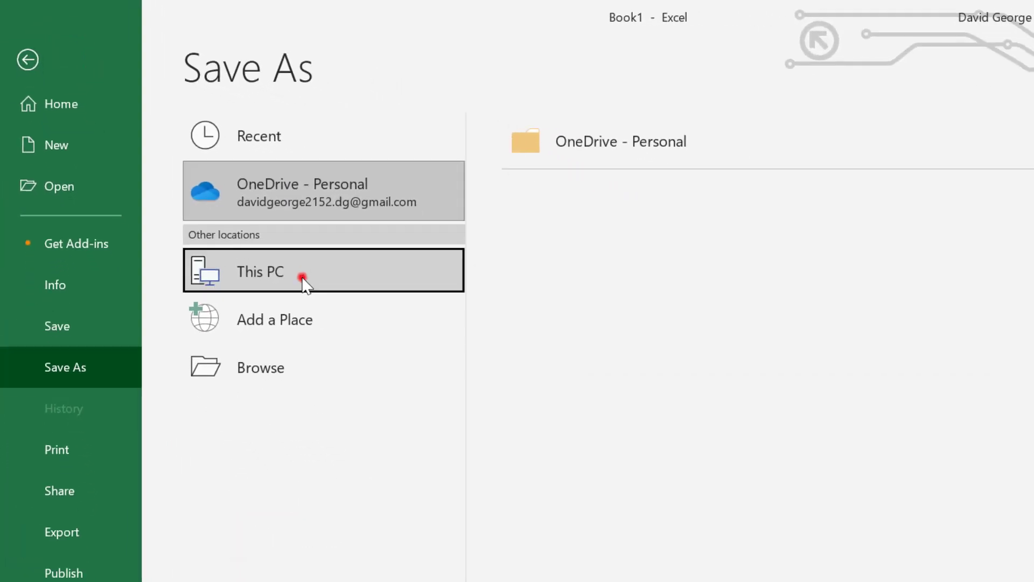
{"action": "left_click", "coordinate": [750, 271]}
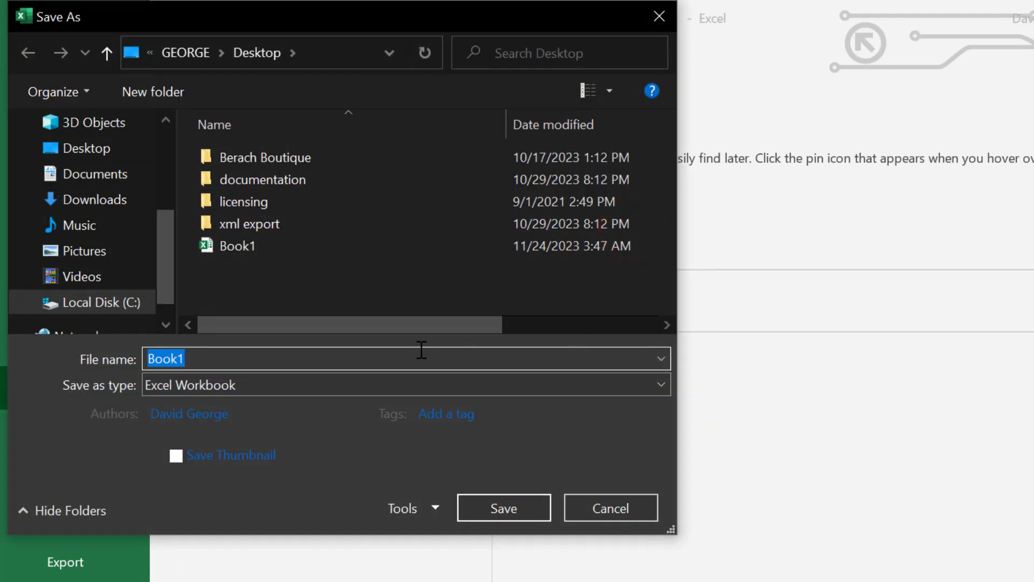
{"action": "type", "text": "email list"}
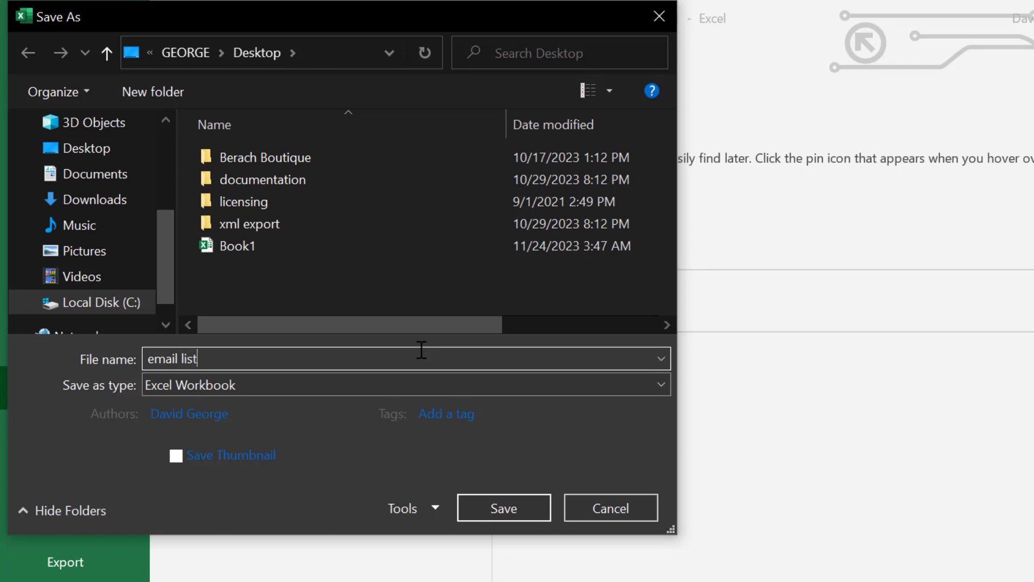
{"action": "left_click", "coordinate": [324, 383]}
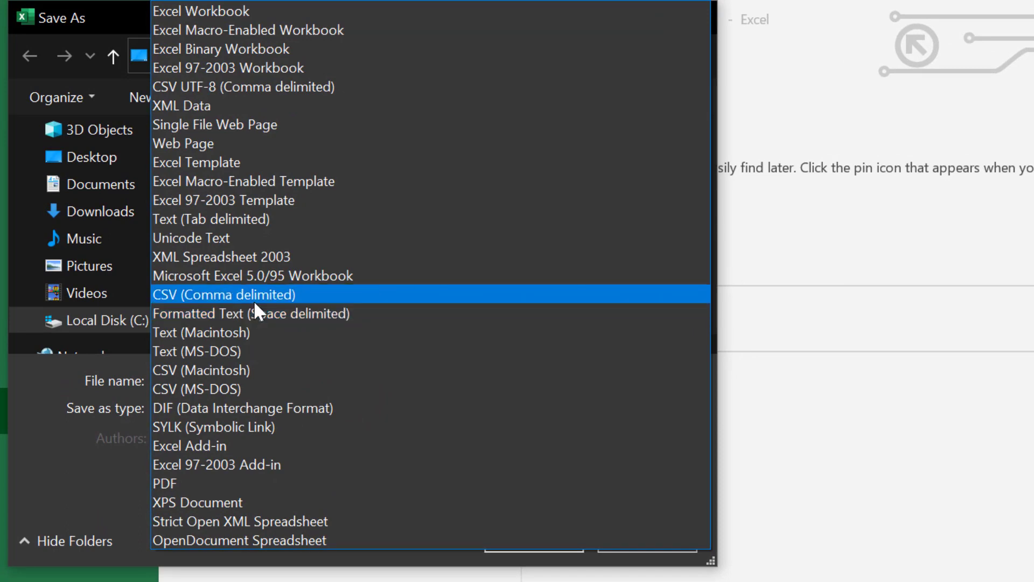
{"action": "left_click", "coordinate": [254, 296]}
{"action": "left_click", "coordinate": [207, 438]}
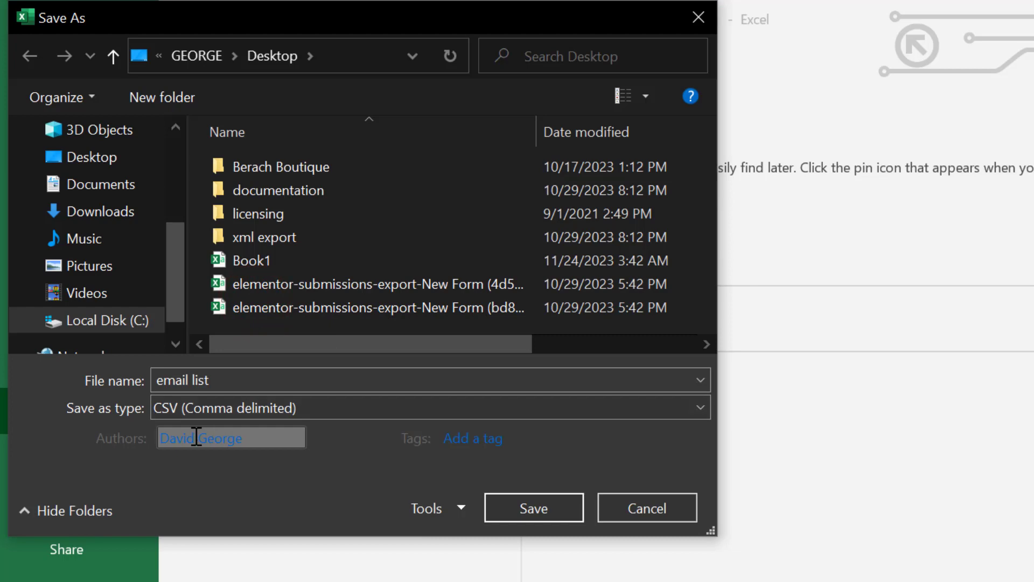
{"action": "left_click", "coordinate": [554, 504]}
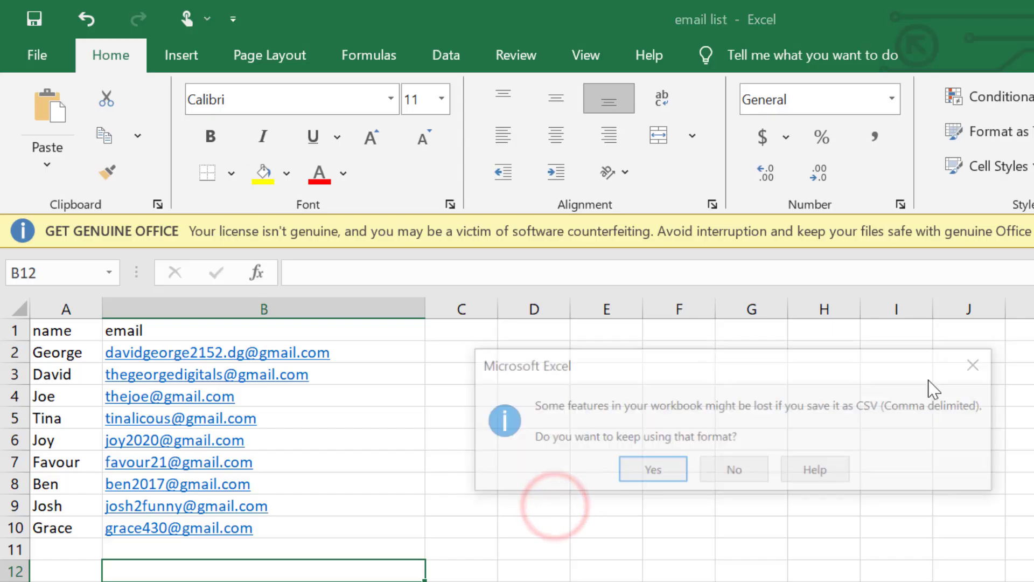
{"action": "left_click", "coordinate": [638, 470]}
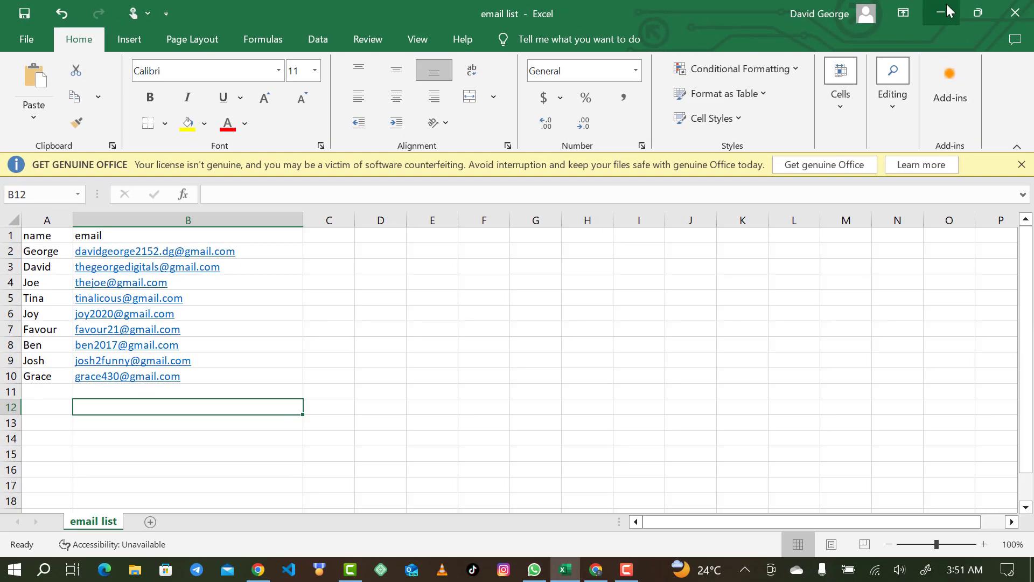
Switch back to the systeme.io import page in the browser and upload the email list CSV file from the Desktop
{"action": "left_click", "coordinate": [1025, 13]}
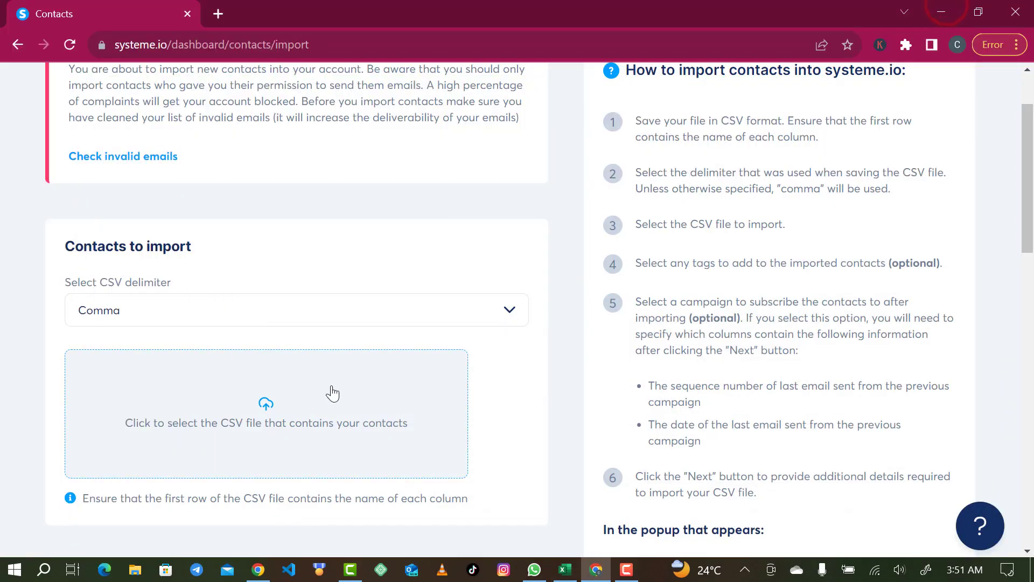
{"action": "scroll", "coordinate": [221, 417], "scroll_direction": "down", "scroll_amount": 1}
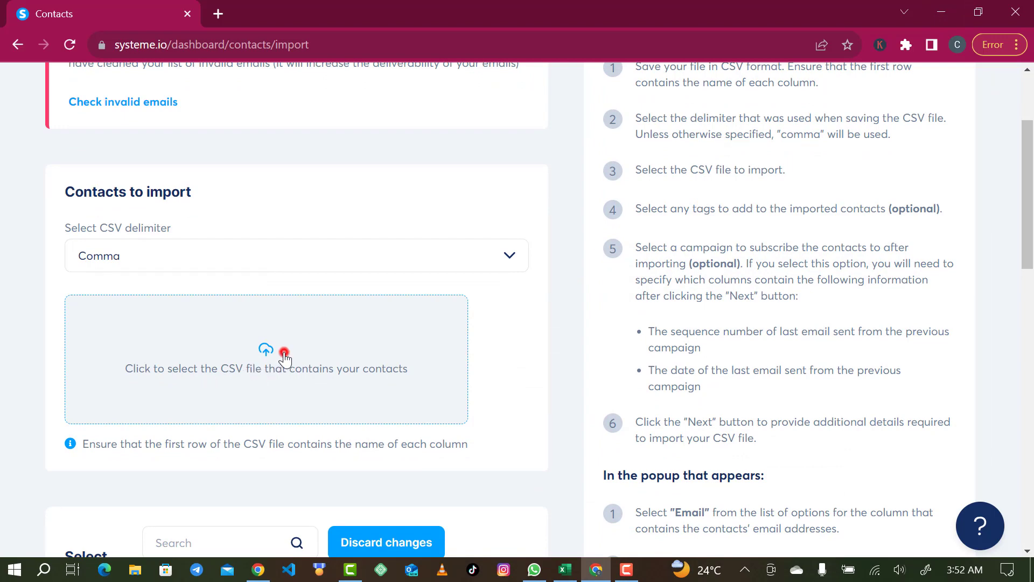
{"action": "left_click", "coordinate": [284, 357]}
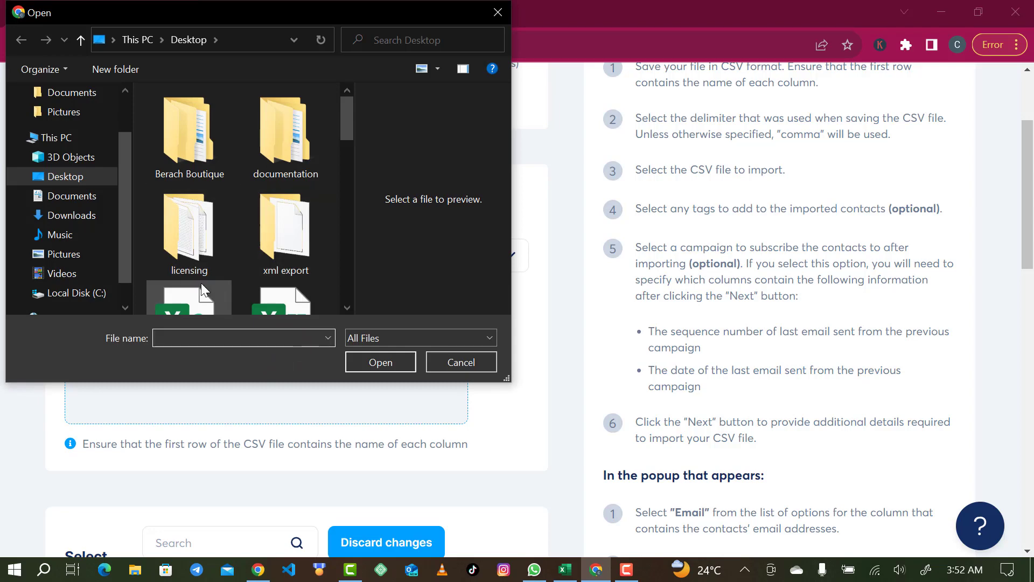
{"action": "scroll", "coordinate": [204, 290], "scroll_direction": "down", "scroll_amount": 3}
{"action": "scroll", "coordinate": [279, 212], "scroll_direction": "down", "scroll_amount": 3}
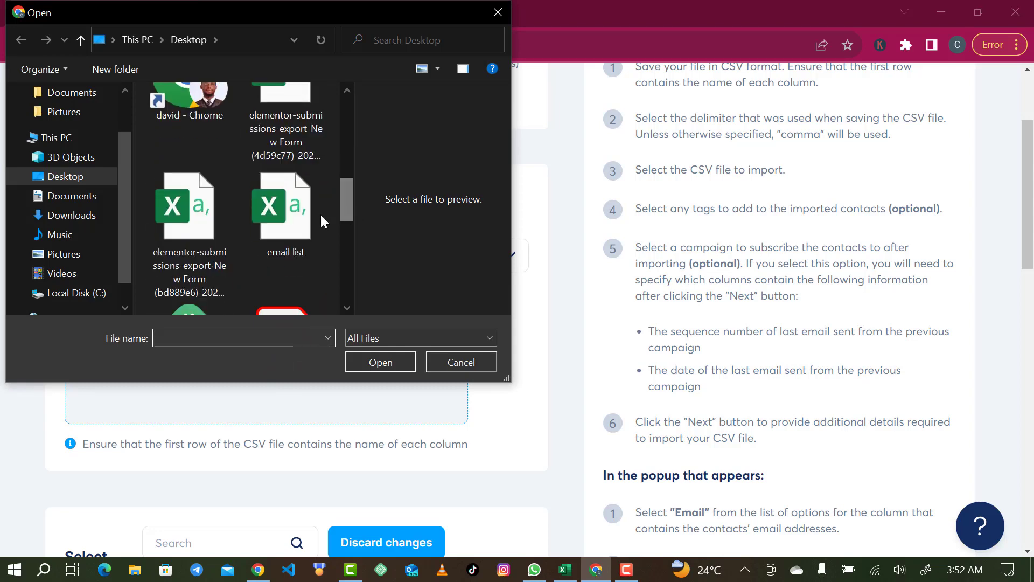
{"action": "left_click", "coordinate": [291, 214]}
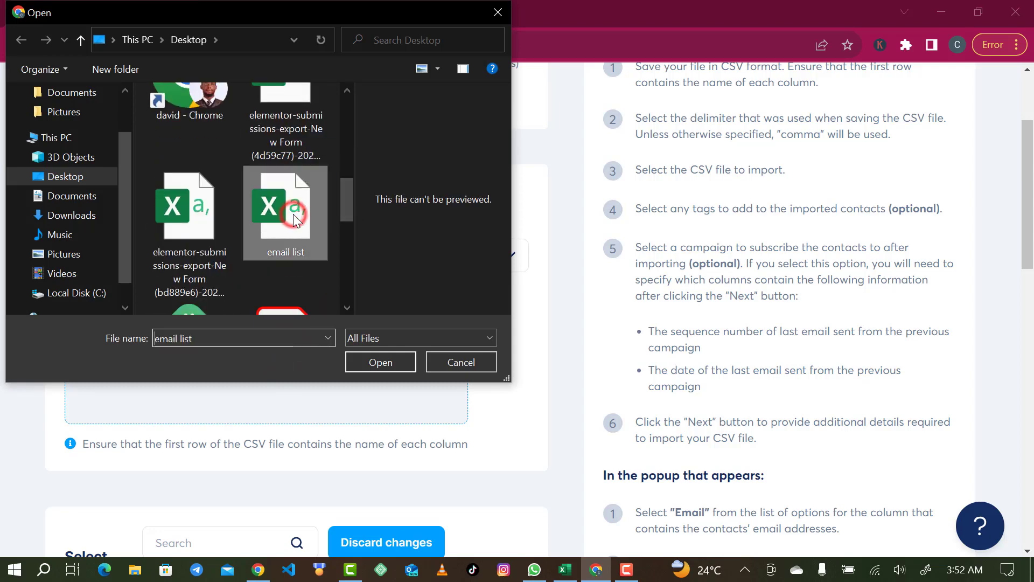
{"action": "left_click", "coordinate": [371, 361]}
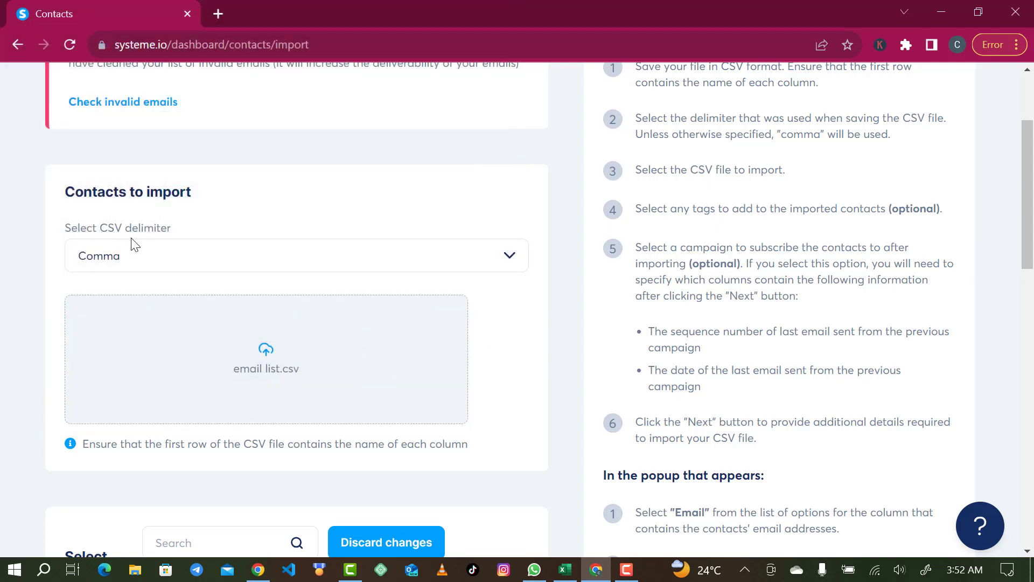
Assign the email_import tag to the contacts being imported
{"action": "scroll", "coordinate": [297, 258], "scroll_direction": "down", "scroll_amount": 2}
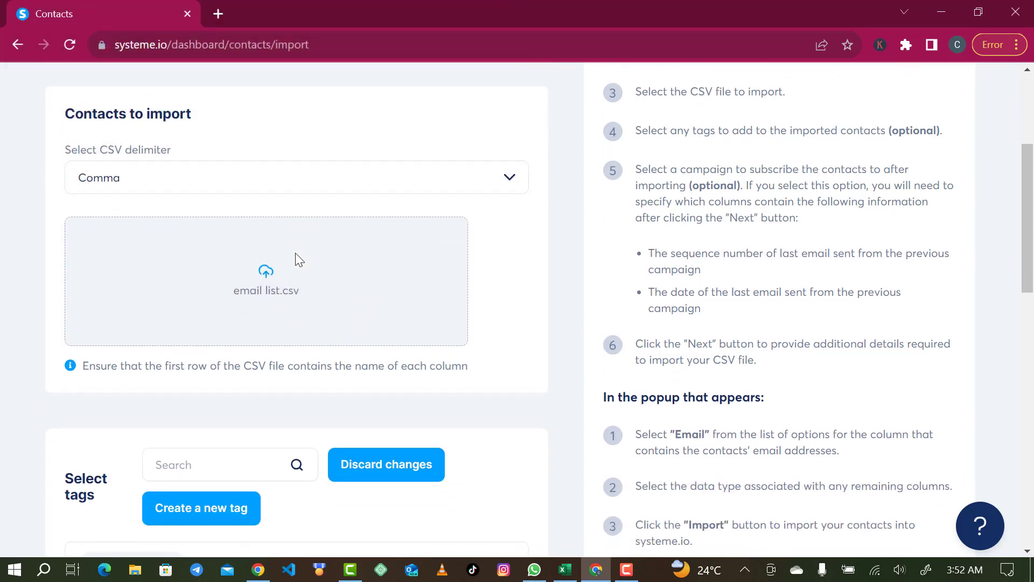
{"action": "scroll", "coordinate": [235, 446], "scroll_direction": "down", "scroll_amount": 2}
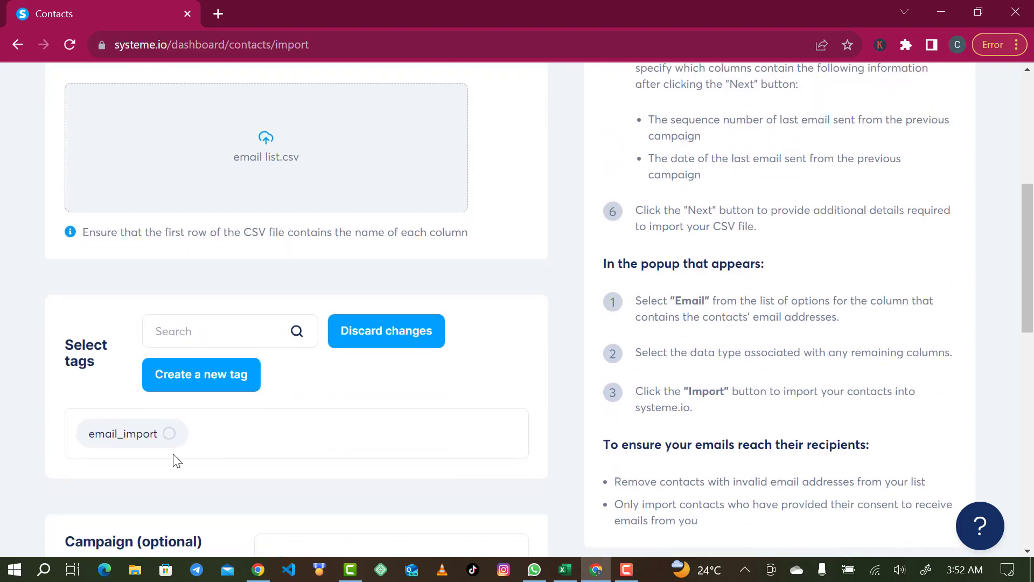
{"action": "left_click", "coordinate": [166, 437]}
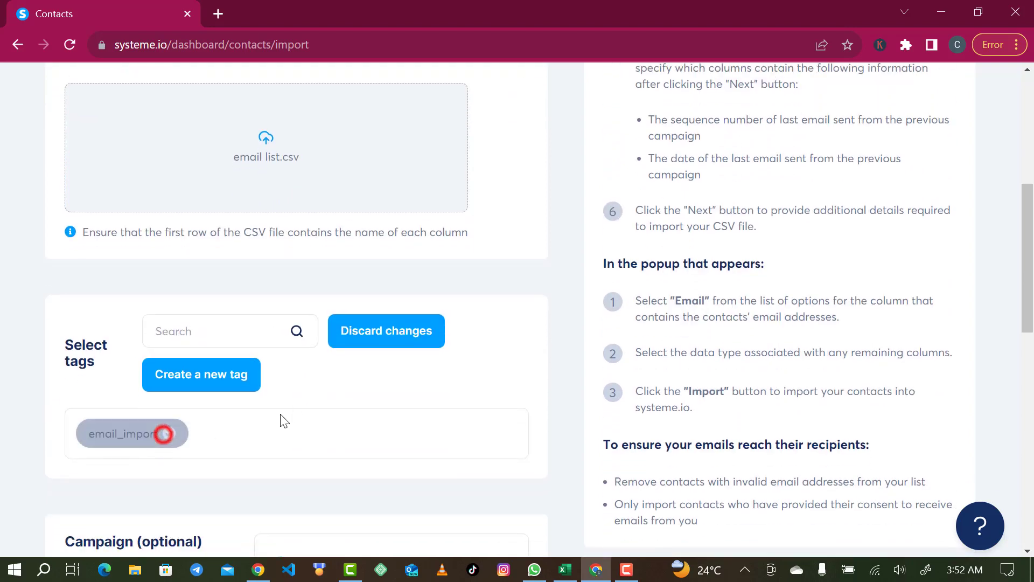
Choose the Demo campaign as the one the imported contacts are subscribed to
{"action": "scroll", "coordinate": [254, 422], "scroll_direction": "down", "scroll_amount": 2}
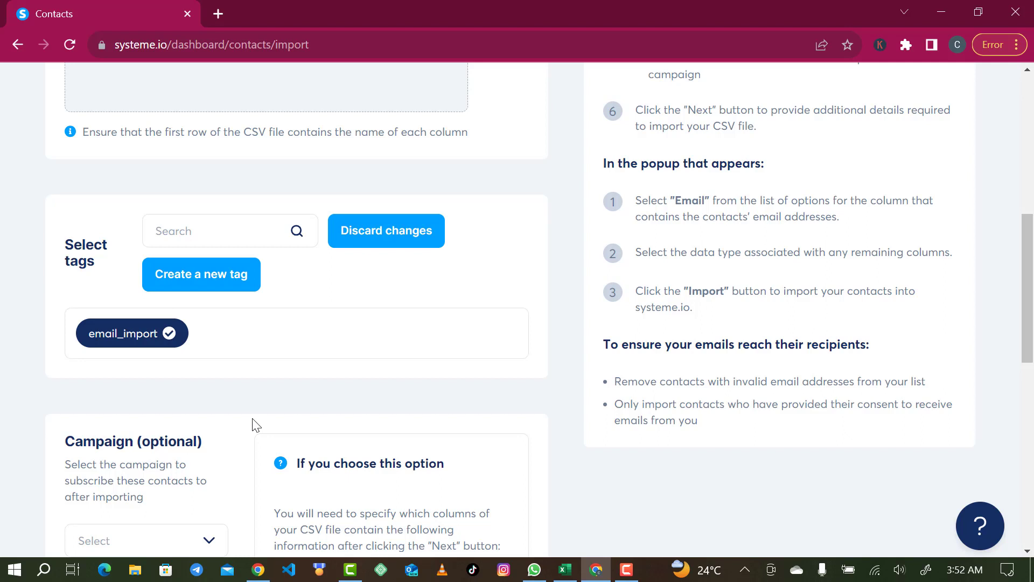
{"action": "scroll", "coordinate": [255, 423], "scroll_direction": "down", "scroll_amount": 2}
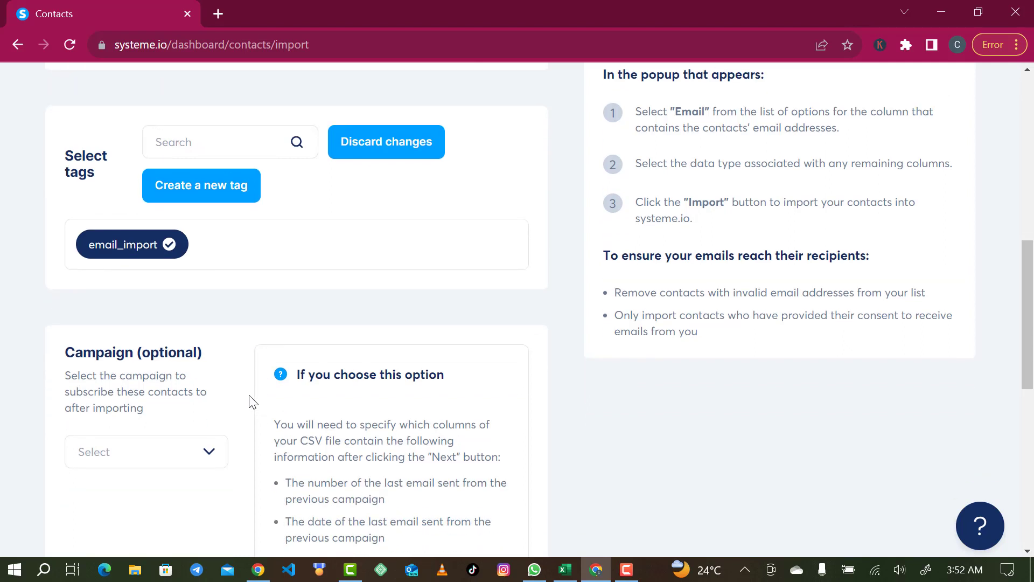
{"action": "left_click", "coordinate": [168, 455]}
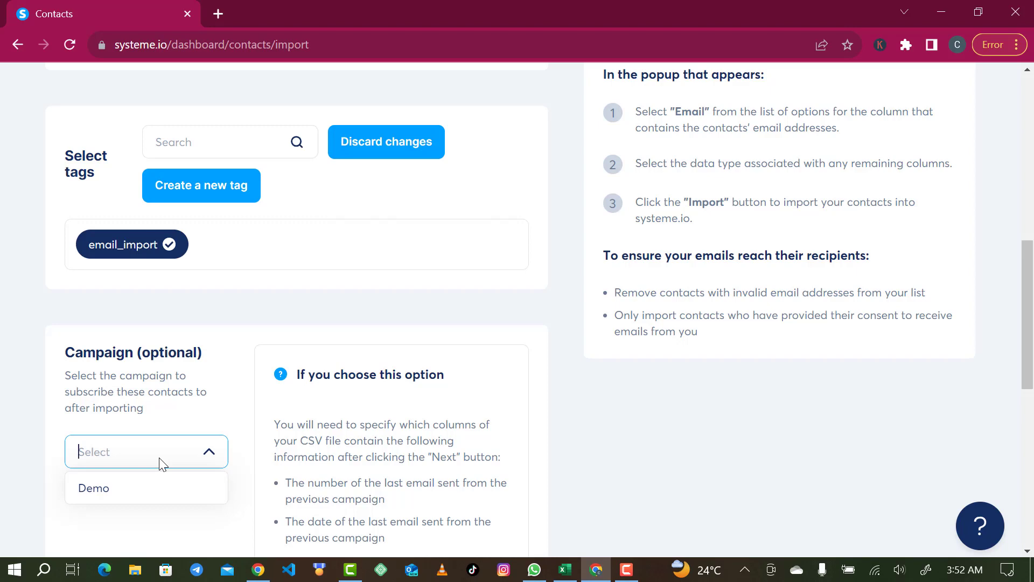
{"action": "left_click", "coordinate": [130, 475]}
{"action": "scroll", "coordinate": [605, 437], "scroll_direction": "down", "scroll_amount": 7}
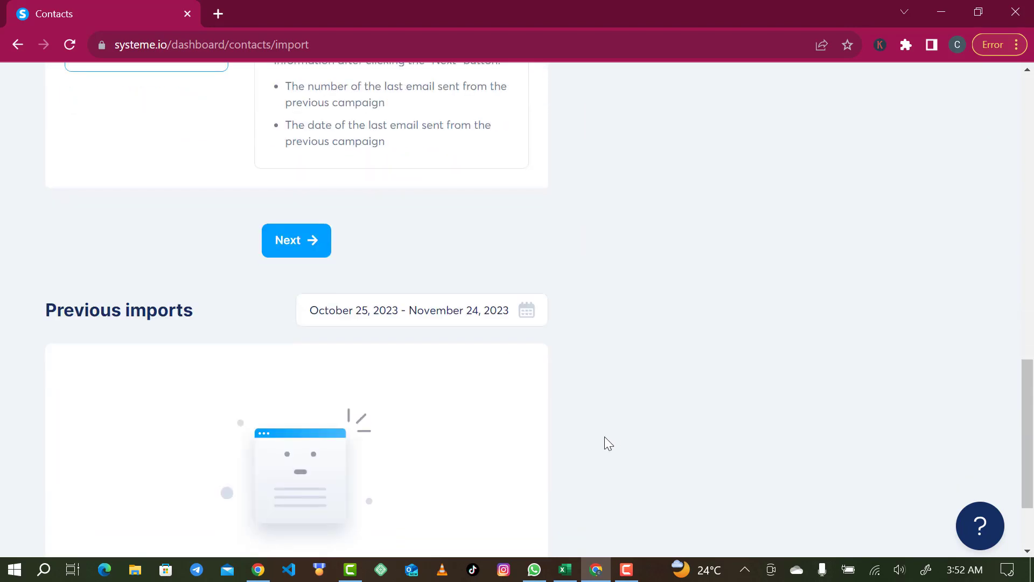
Map the CSV's name column to First name, keep the email column as Email, and import the contacts
{"action": "left_click", "coordinate": [298, 251]}
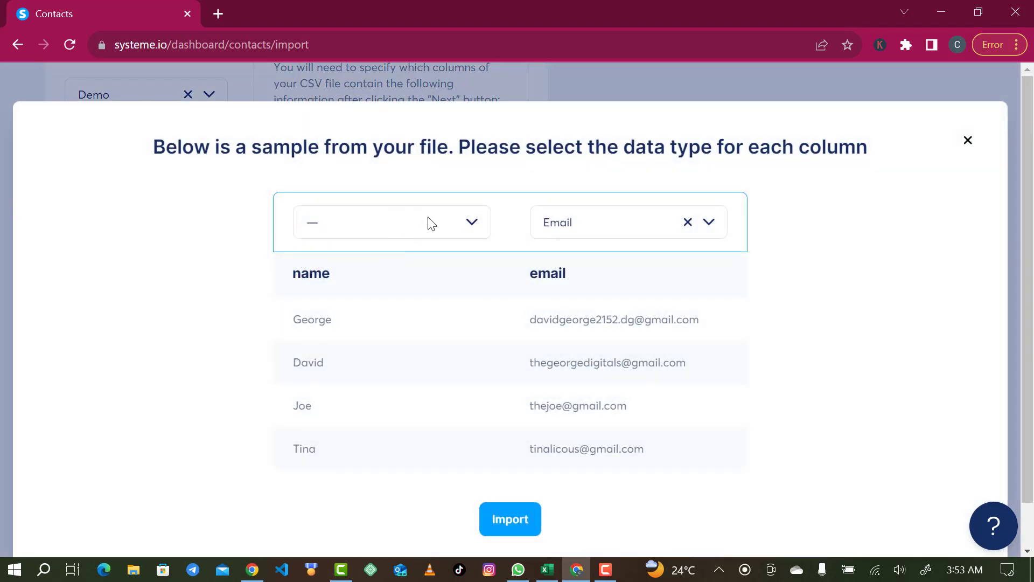
{"action": "left_click", "coordinate": [377, 225]}
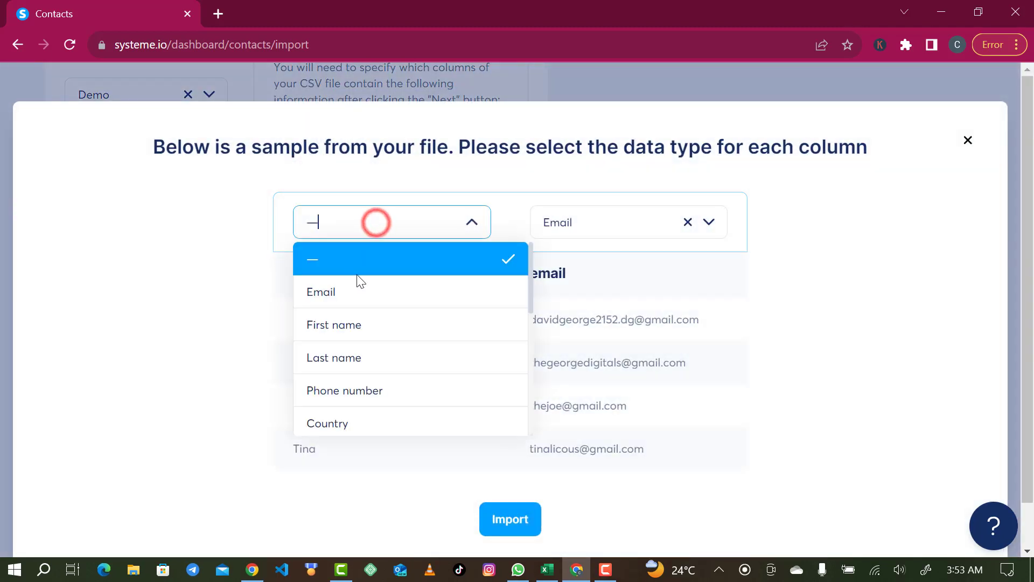
{"action": "left_click", "coordinate": [369, 330]}
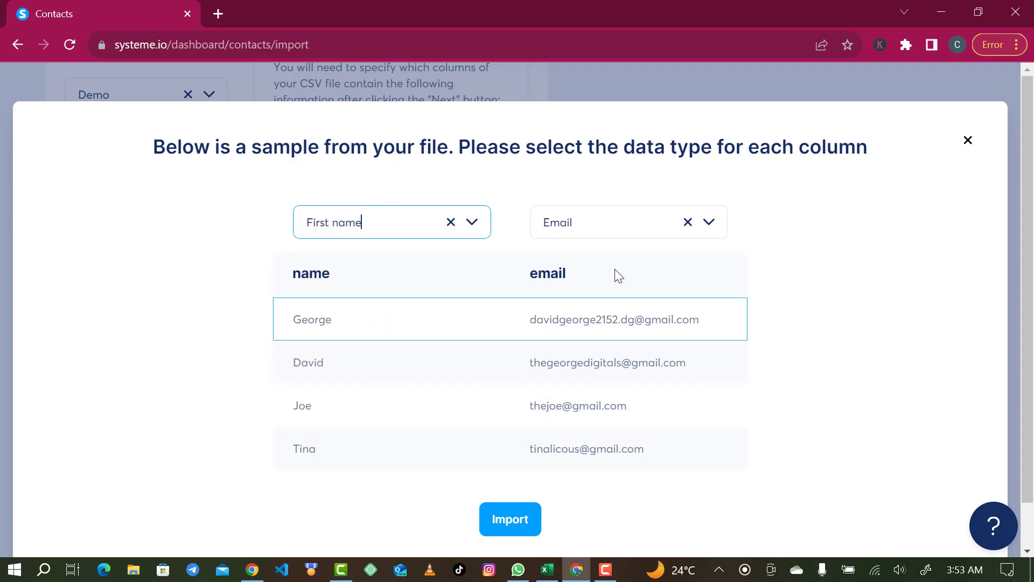
{"action": "left_click", "coordinate": [518, 531]}
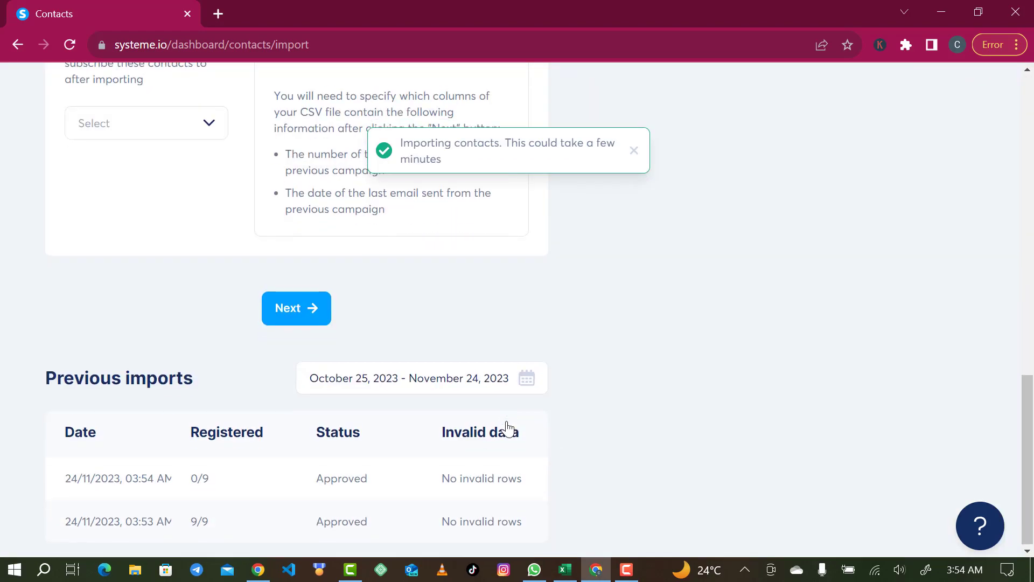
{"action": "scroll", "coordinate": [509, 430], "scroll_direction": "up", "scroll_amount": 2}
{"action": "scroll", "coordinate": [510, 429], "scroll_direction": "down", "scroll_amount": 1}
{"action": "scroll", "coordinate": [510, 429], "scroll_direction": "up", "scroll_amount": 3}
{"action": "scroll", "coordinate": [509, 429], "scroll_direction": "down", "scroll_amount": 4}
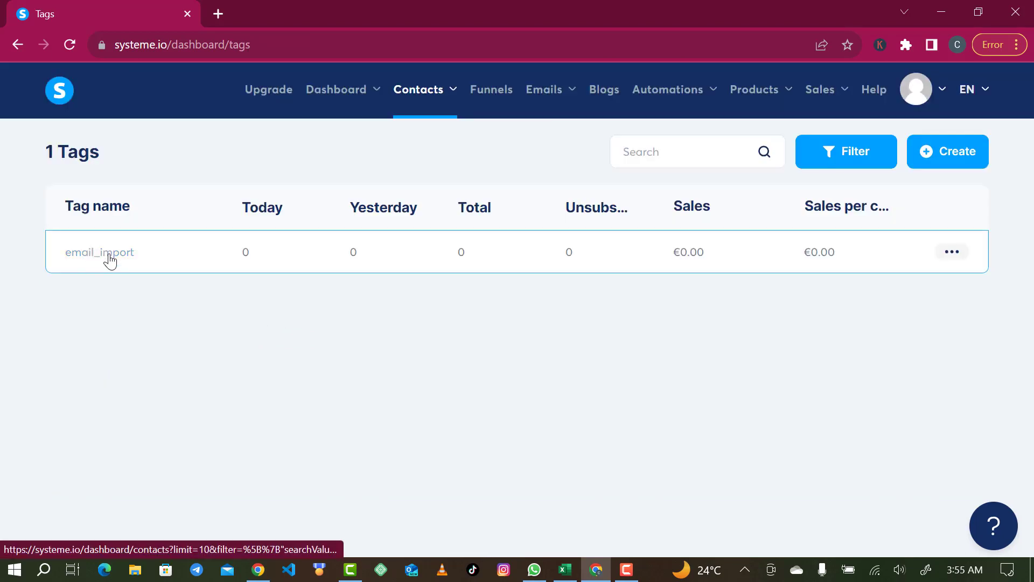
Open the contacts filtered by the email_import tag and examine the full list of imported addresses and their tags
{"action": "left_click", "coordinate": [102, 260]}
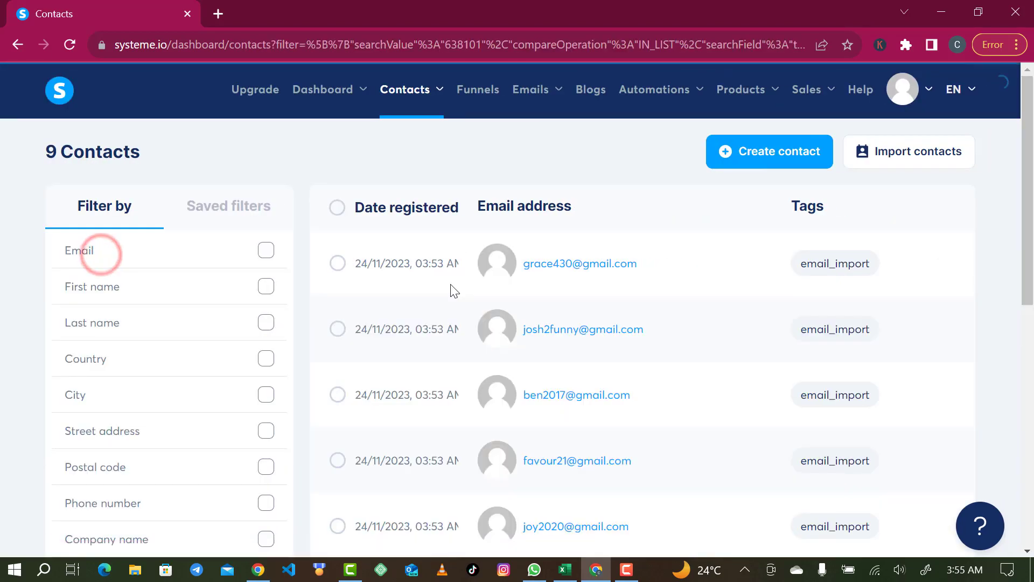
{"action": "scroll", "coordinate": [450, 285], "scroll_direction": "down", "scroll_amount": 7}
{"action": "scroll", "coordinate": [450, 285], "scroll_direction": "down", "scroll_amount": 2}
{"action": "scroll", "coordinate": [451, 285], "scroll_direction": "up", "scroll_amount": 1}
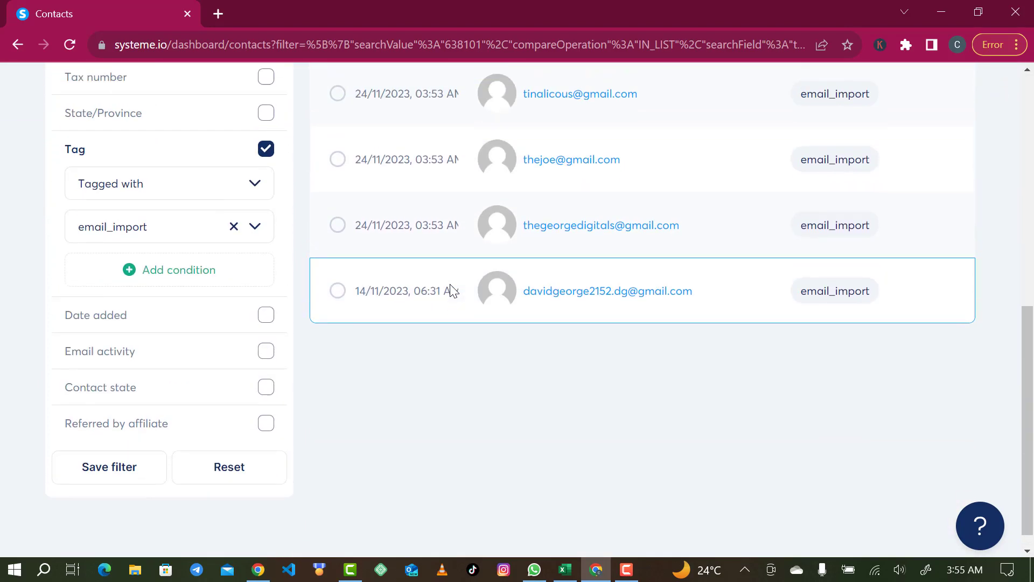
{"action": "scroll", "coordinate": [450, 285], "scroll_direction": "down", "scroll_amount": 1}
{"action": "scroll", "coordinate": [451, 283], "scroll_direction": "down", "scroll_amount": 1}
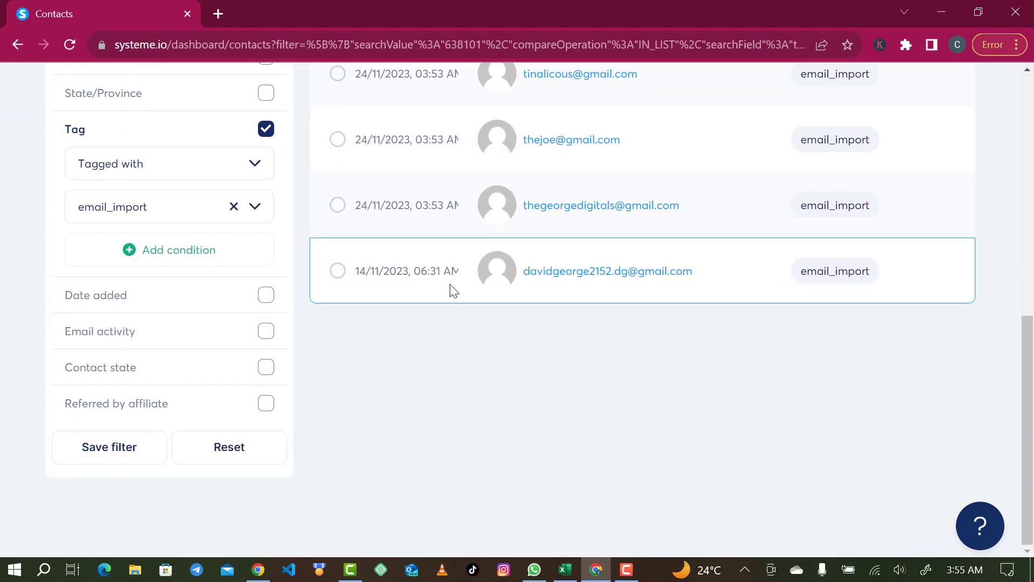
{"action": "scroll", "coordinate": [453, 291], "scroll_direction": "up", "scroll_amount": 10}
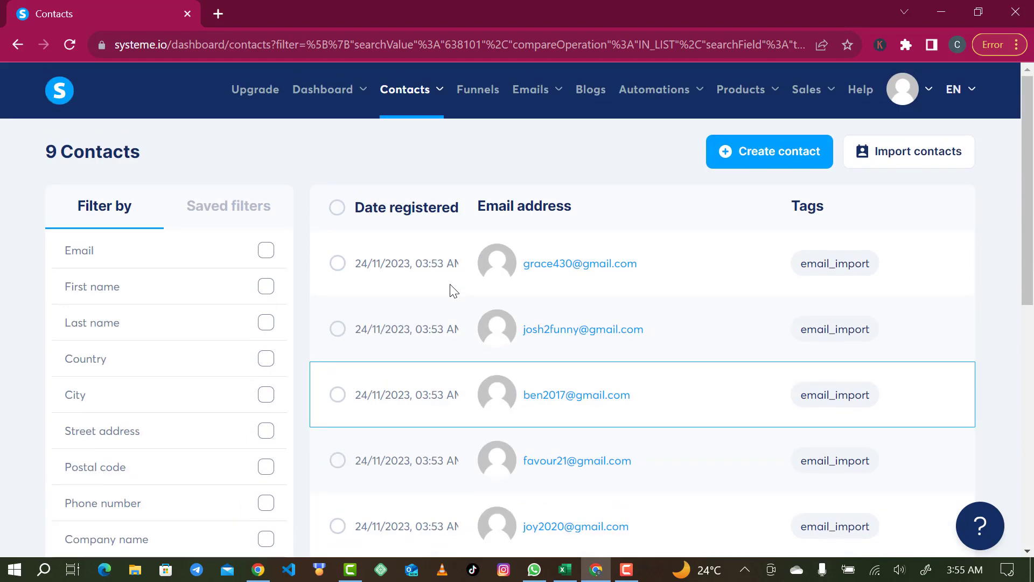
{"action": "scroll", "coordinate": [451, 291], "scroll_direction": "down", "scroll_amount": 5}
{"action": "scroll", "coordinate": [450, 291], "scroll_direction": "up", "scroll_amount": 5}
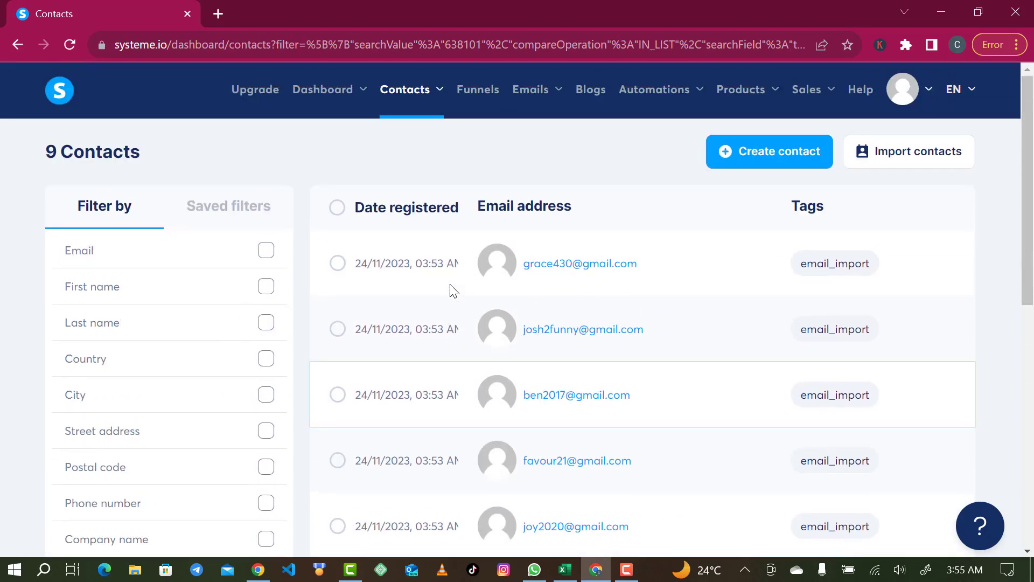